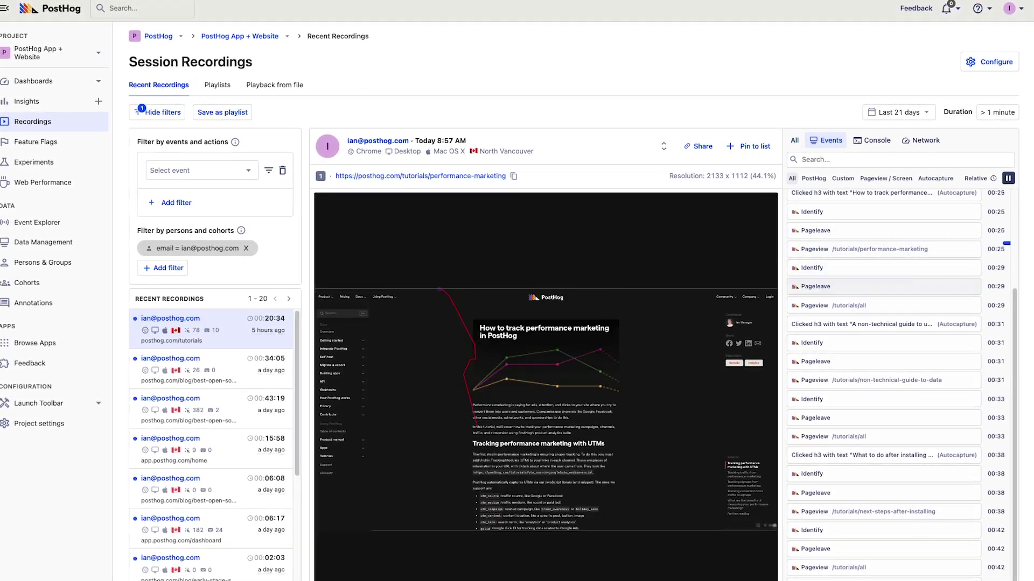
Show the properties of the 'Pageview /tutorials/all' event in the recording's Events panel.
{"action": "left_click", "coordinate": [885, 306]}
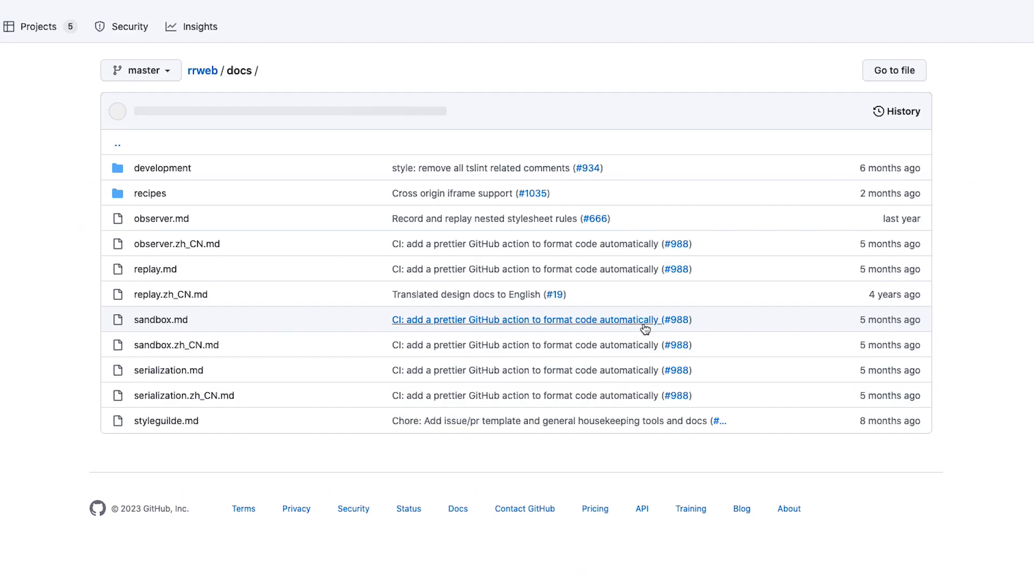
Go into the rrweb docs development folder and view the coding-style.md guide.
{"action": "left_click", "coordinate": [163, 169]}
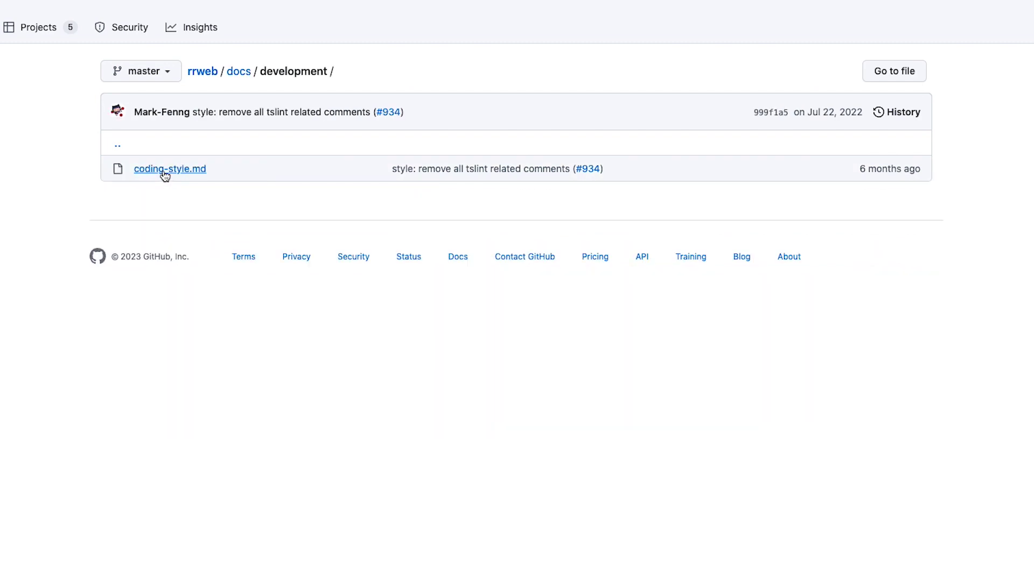
{"action": "left_click", "coordinate": [162, 169]}
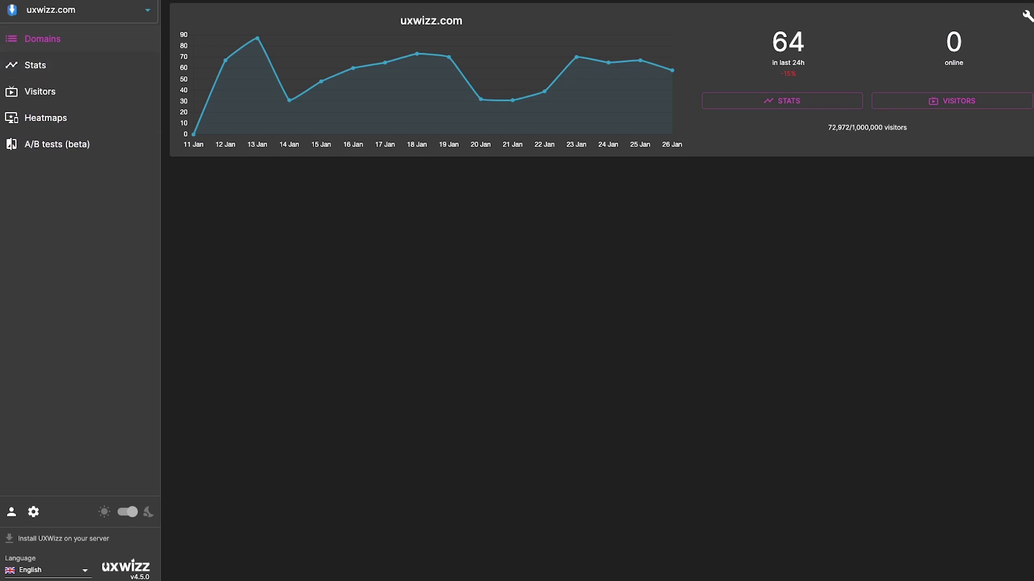
Display the uxwizz.com Stats page with visits and pageviews.
{"action": "left_click", "coordinate": [36, 65]}
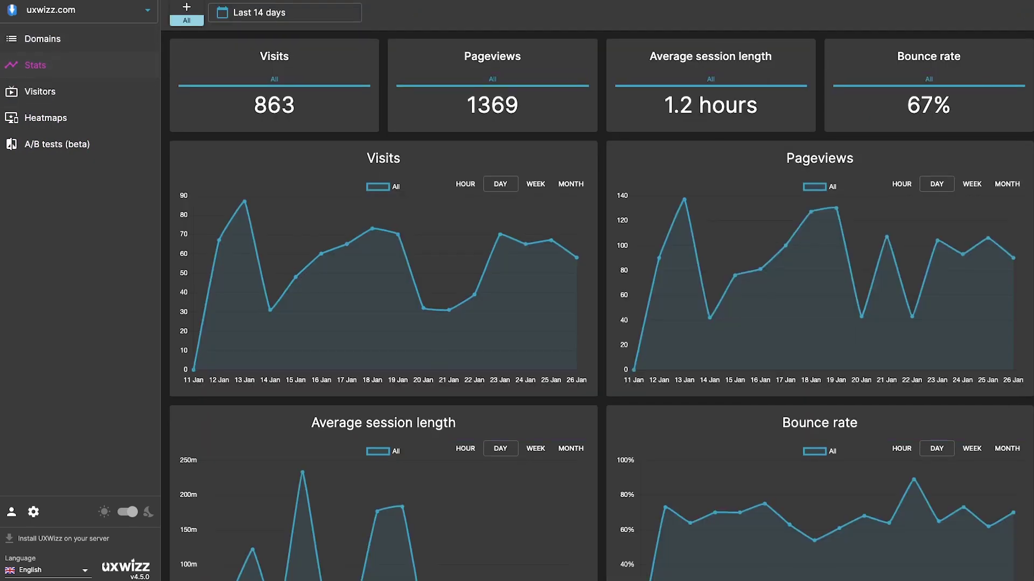
{"action": "scroll", "coordinate": [601, 323], "scroll_direction": "down", "scroll_amount": 2}
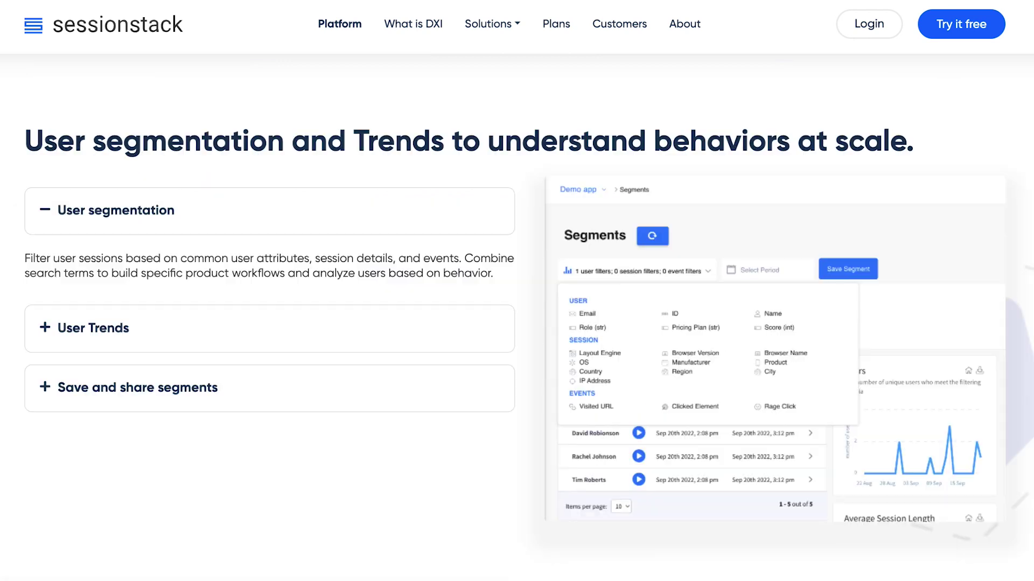
Expand the User Trends, Save and share segments, and Segments comparison in a Funnel descriptions.
{"action": "left_click", "coordinate": [73, 329]}
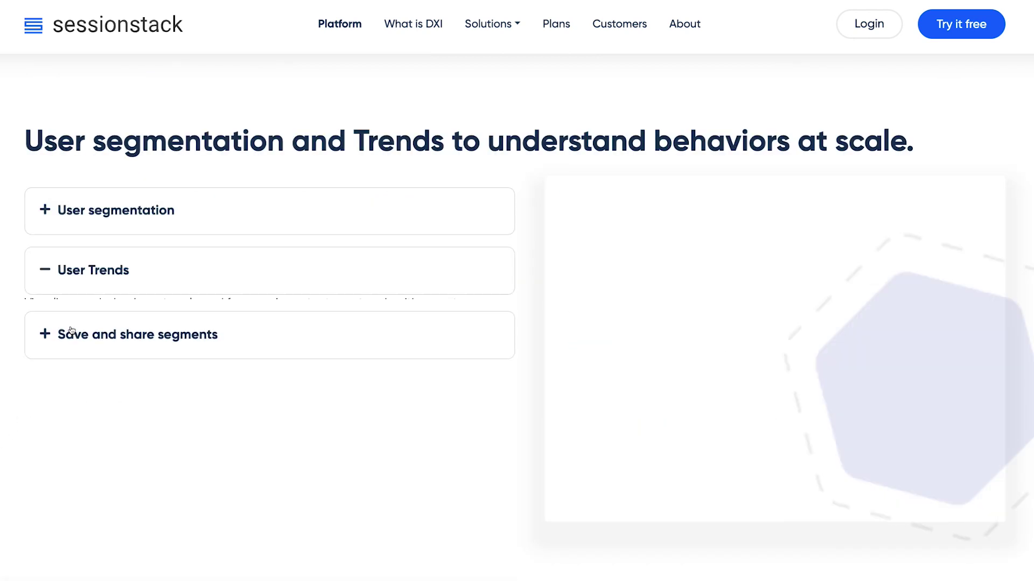
{"action": "left_click", "coordinate": [108, 404]}
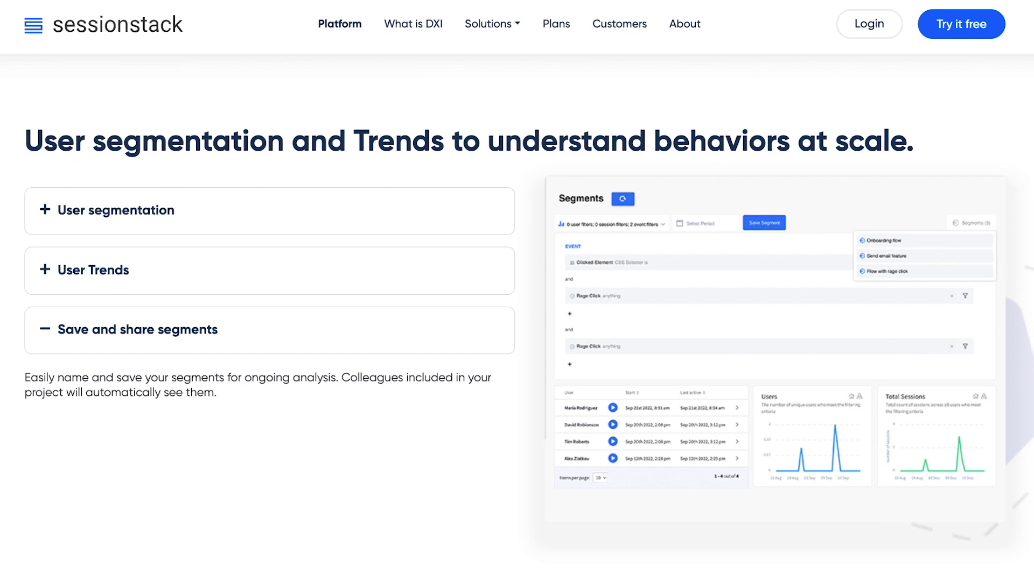
{"action": "scroll", "coordinate": [516, 324], "scroll_direction": "down", "scroll_amount": 5}
{"action": "scroll", "coordinate": [517, 323], "scroll_direction": "down", "scroll_amount": 5}
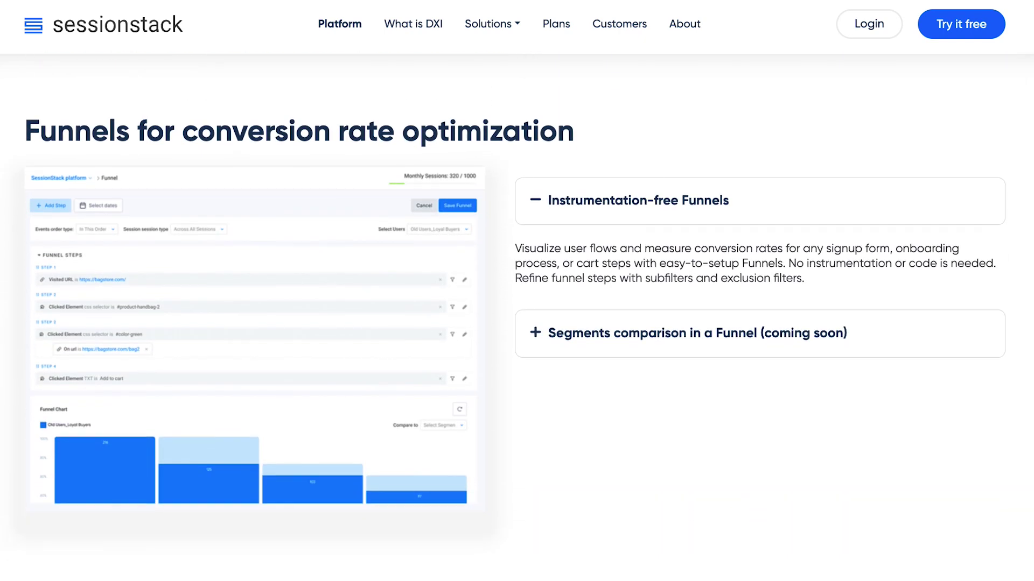
{"action": "left_click", "coordinate": [697, 333]}
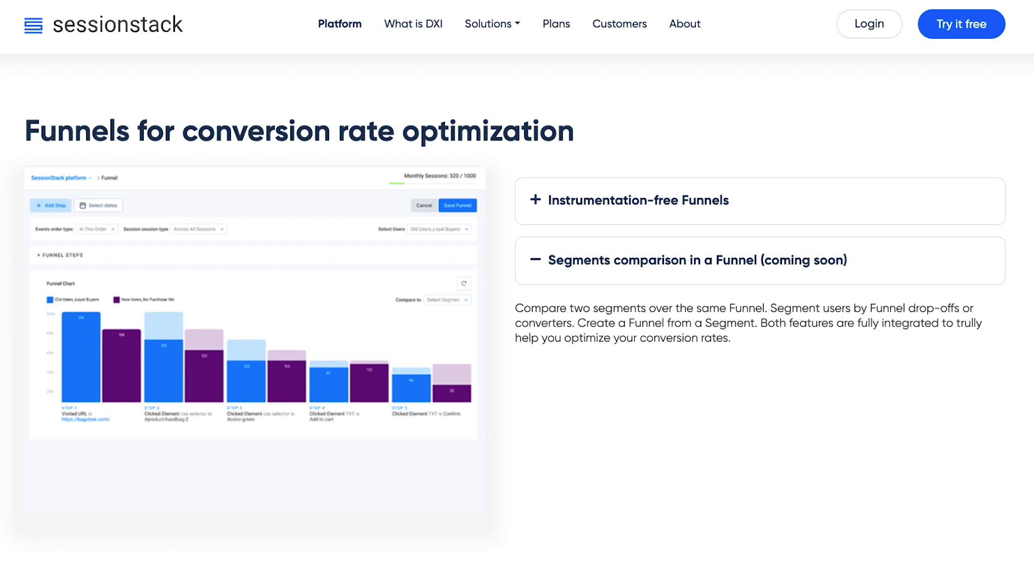
{"action": "scroll", "coordinate": [517, 323], "scroll_direction": "down", "scroll_amount": 5}
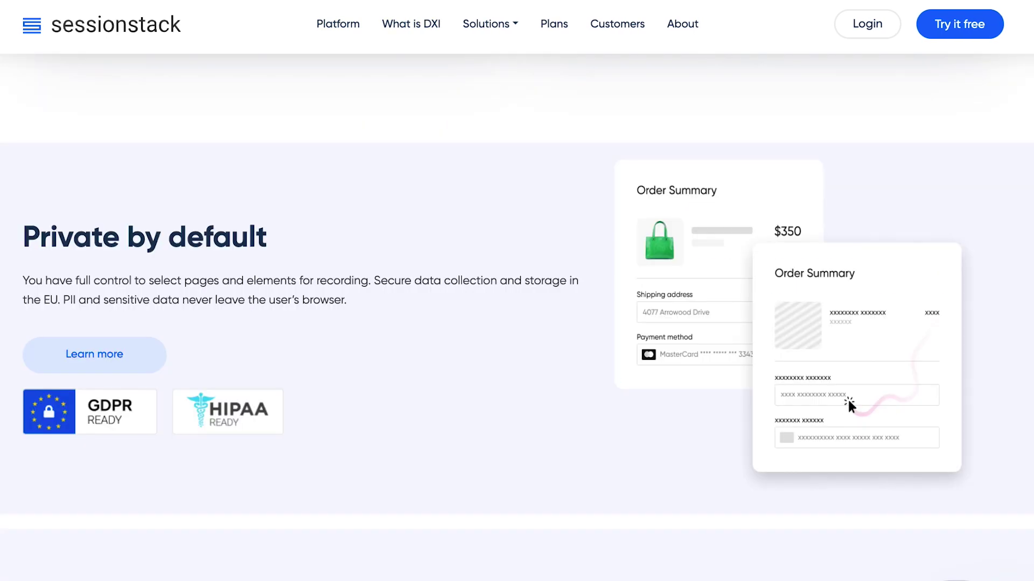
{"action": "scroll", "coordinate": [848, 398], "scroll_direction": "down", "scroll_amount": 5}
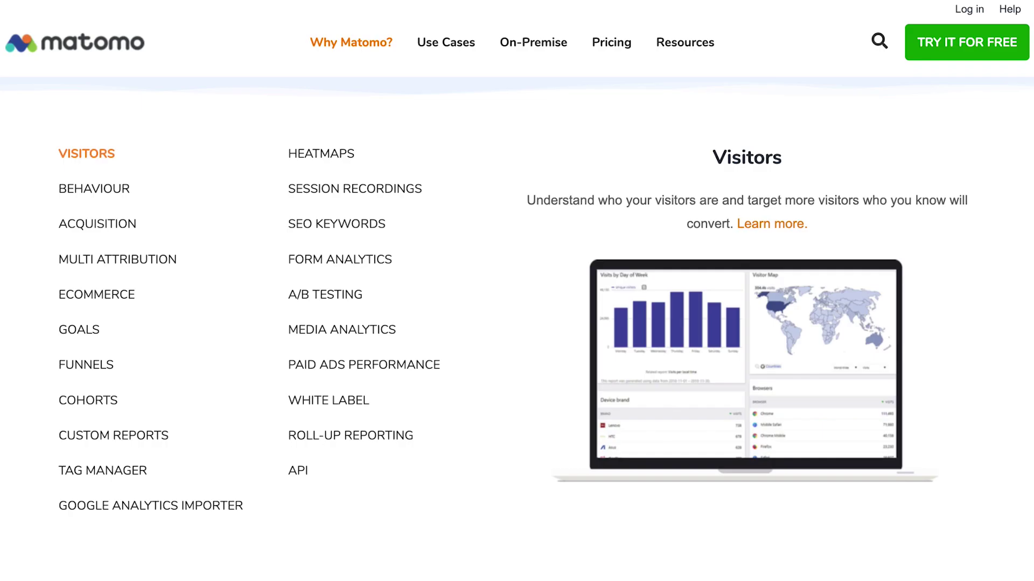
Preview the Behaviour and Goals features, then go to the Session Recordings feature page.
{"action": "left_click", "coordinate": [72, 193]}
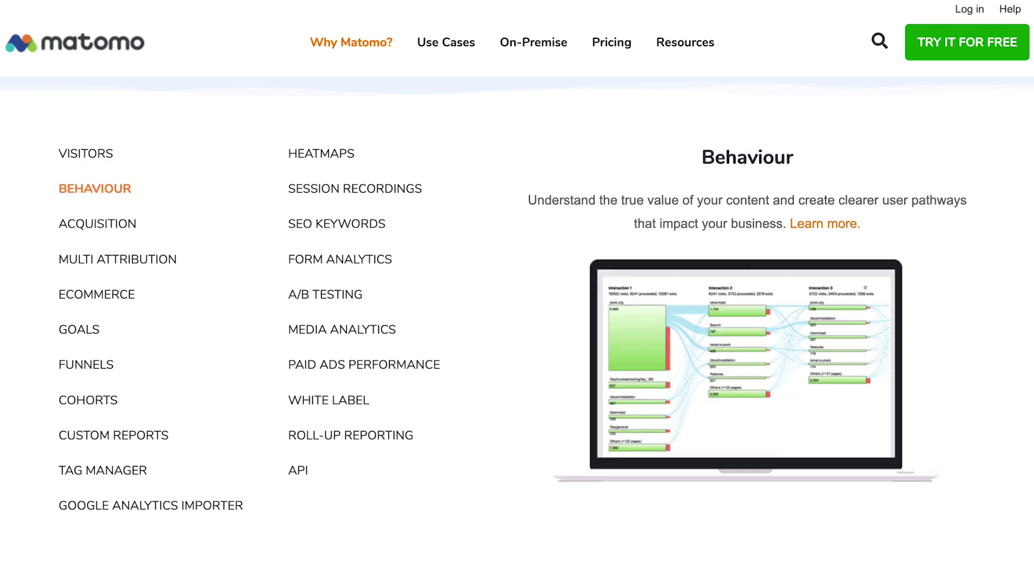
{"action": "left_click", "coordinate": [79, 331]}
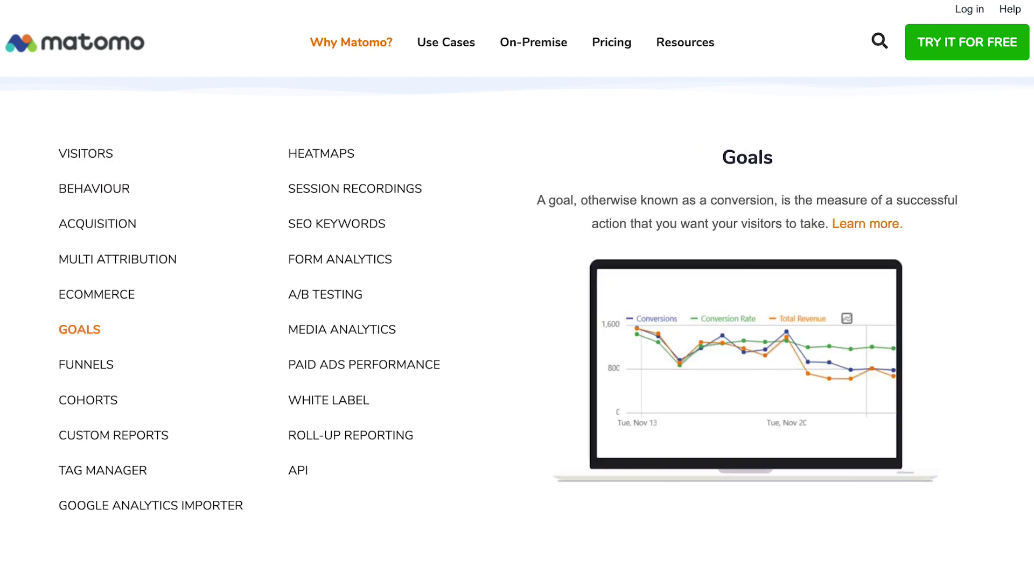
{"action": "left_click", "coordinate": [305, 226]}
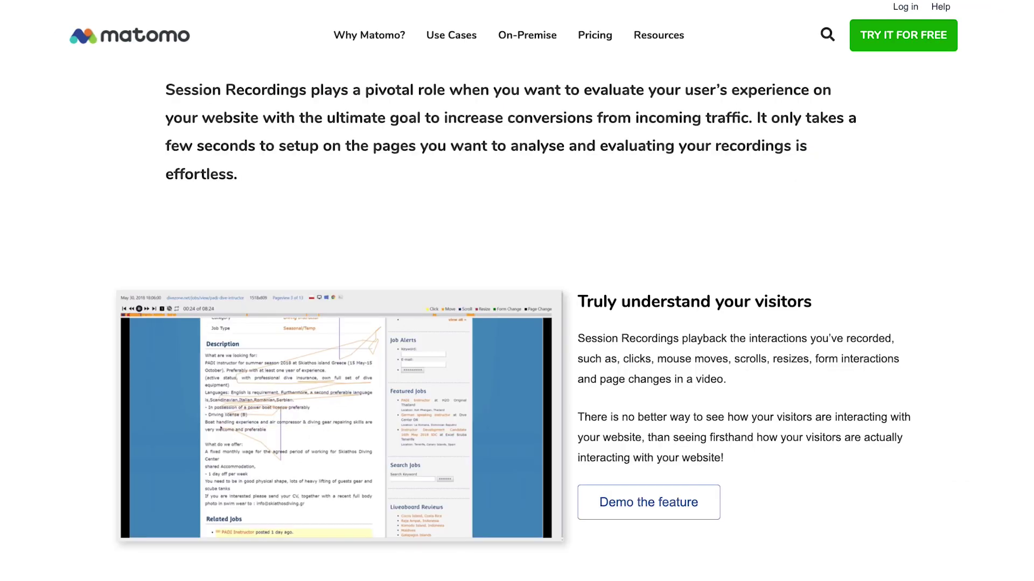
{"action": "scroll", "coordinate": [517, 324], "scroll_direction": "down", "scroll_amount": 6}
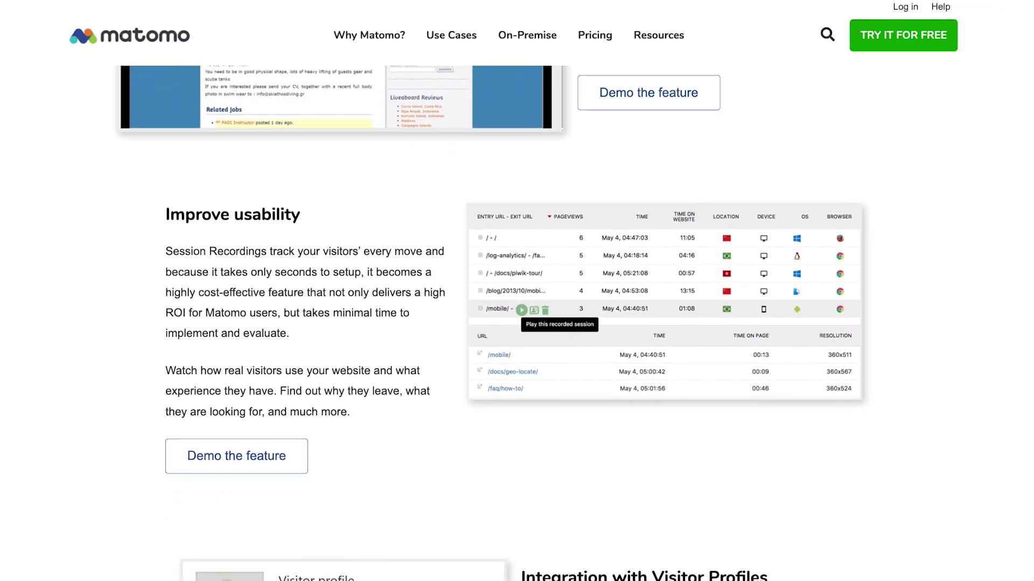